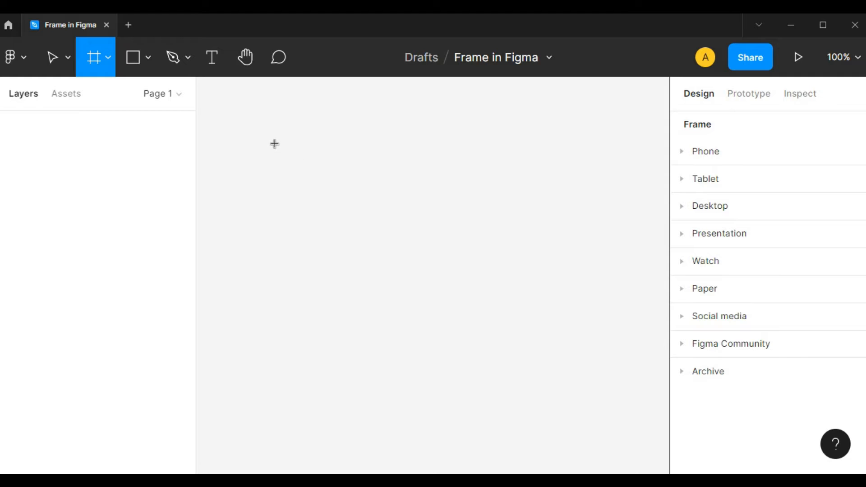
Step: Draw a custom frame about 317 × 355 on the empty canvas and rename it bicycle
{"action": "left_click", "coordinate": [108, 58]}
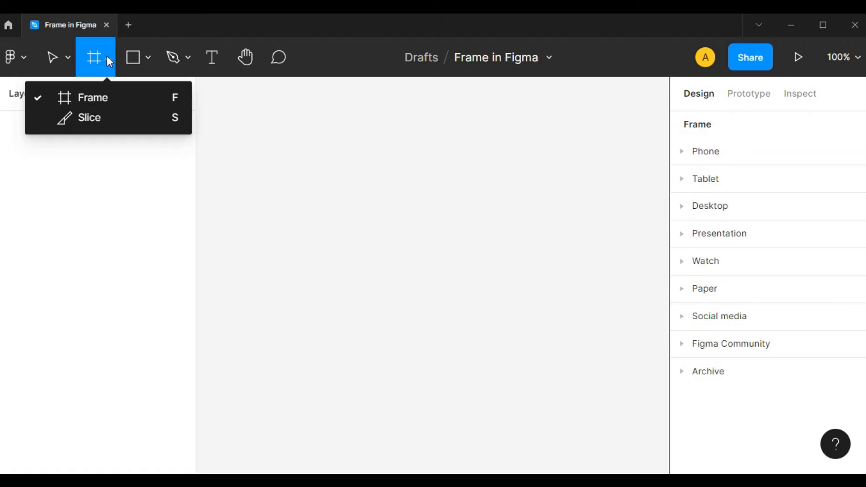
{"action": "left_click", "coordinate": [91, 103]}
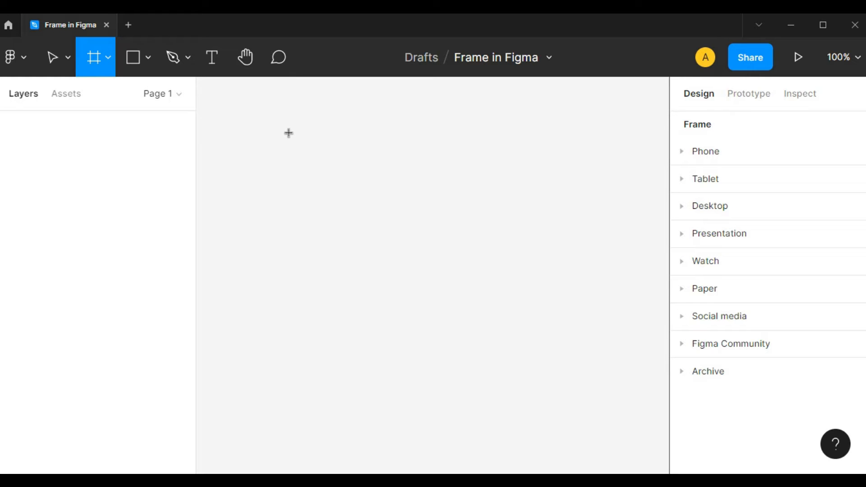
{"action": "left_click_drag", "start_coordinate": [286, 133], "coordinate": [550, 426]}
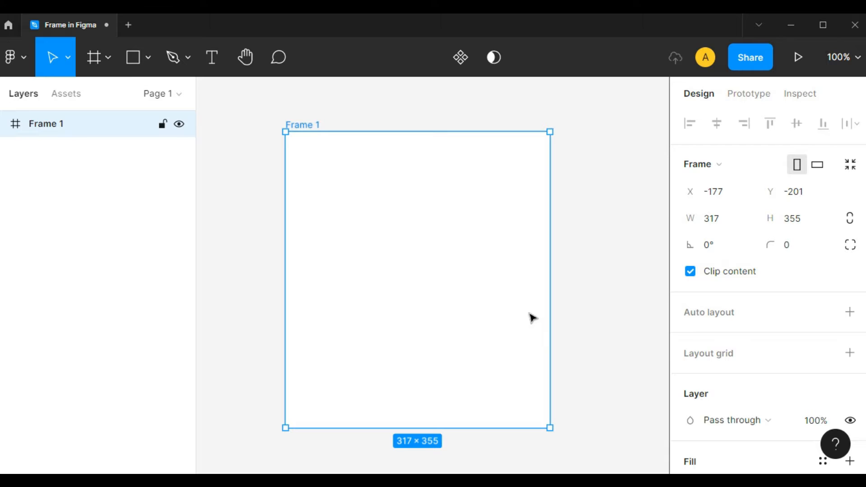
{"action": "double_click", "coordinate": [305, 123]}
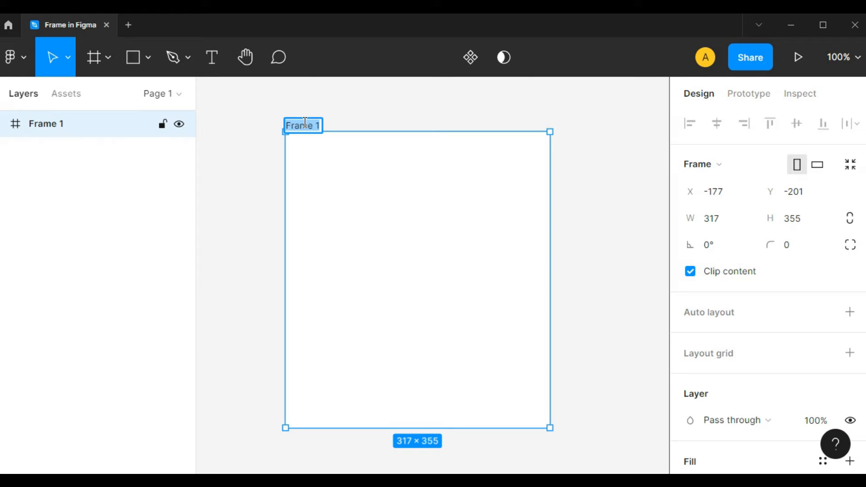
{"action": "type", "text": "bicycle"}
{"action": "key", "text": "Return"}
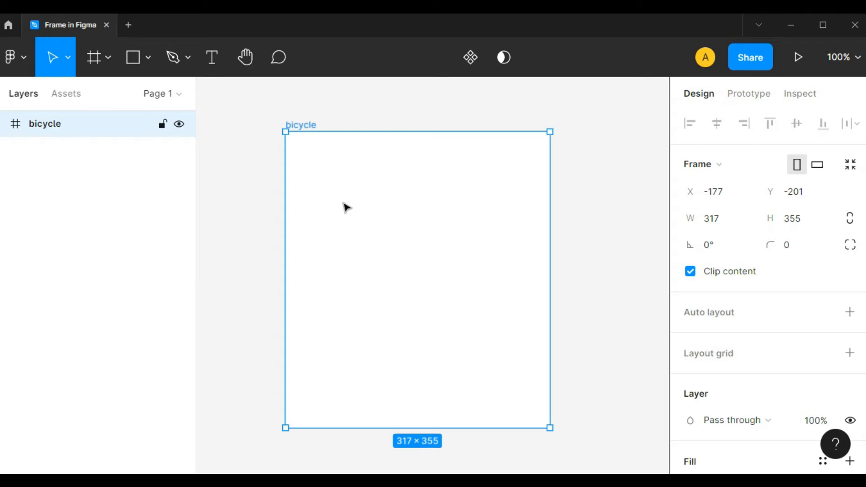
Step: Draw a full-width rectangle about 317 × 59 along the bicycle frame's top edge and duplicate it to the frame's bottom edge
{"action": "key", "text": "r"}
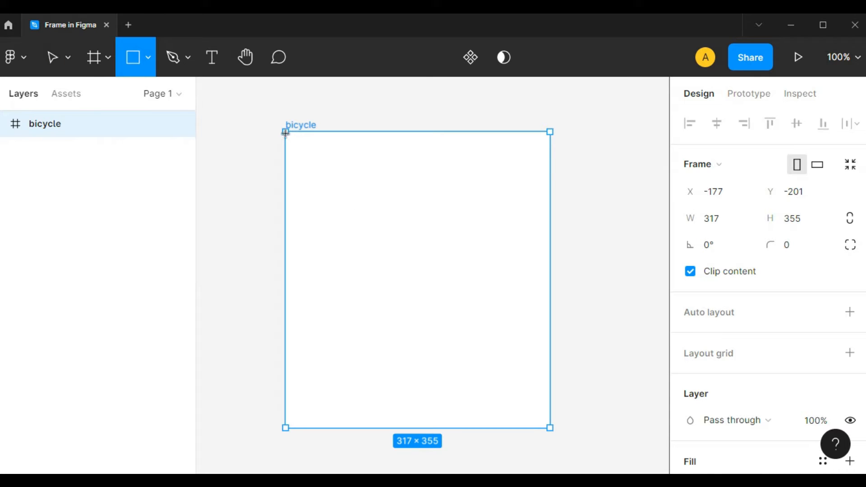
{"action": "left_click_drag", "start_coordinate": [286, 132], "coordinate": [550, 186]}
{"action": "left_click_drag", "start_coordinate": [434, 179], "coordinate": [432, 408], "text": "alt"}
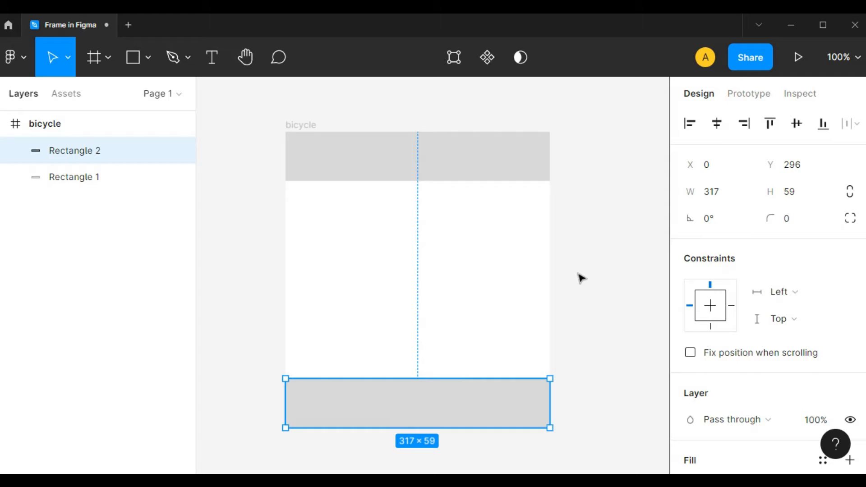
{"action": "left_click", "coordinate": [610, 266]}
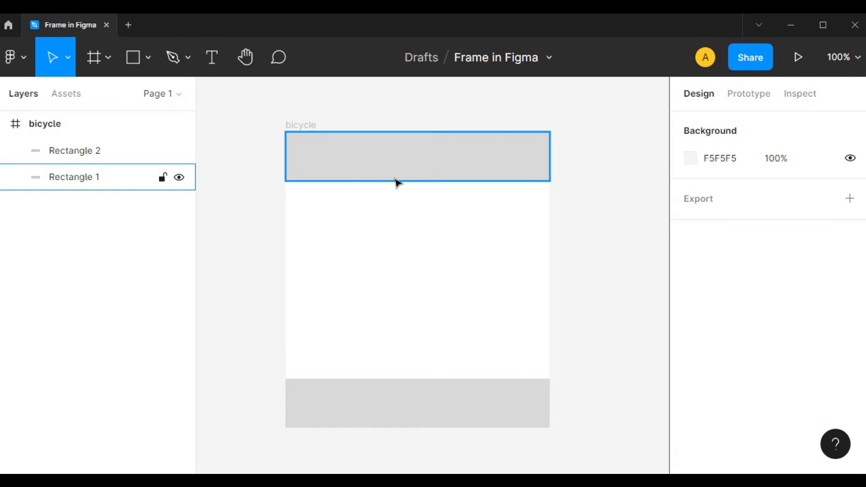
Step: Shorten the rectangle at the bicycle frame's top edge and reduce the bottom rectangle's height to about 36
{"action": "left_click", "coordinate": [398, 181]}
{"action": "left_click_drag", "start_coordinate": [404, 180], "coordinate": [406, 165]}
{"action": "left_click", "coordinate": [416, 392]}
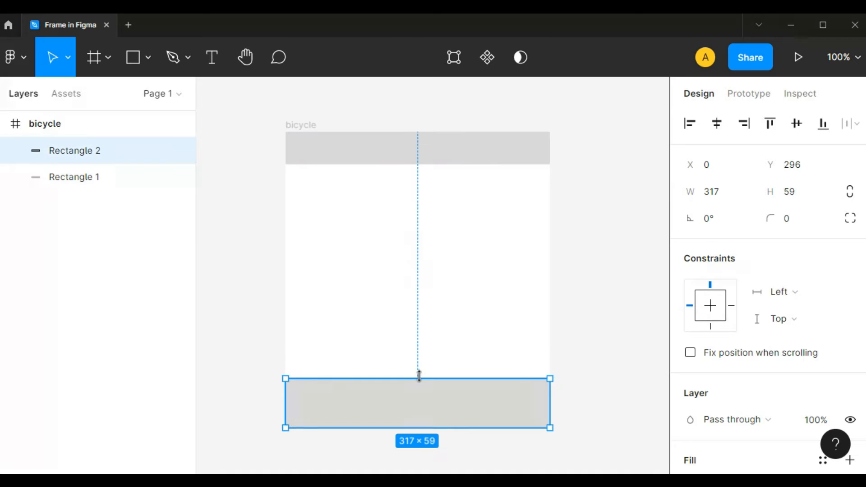
{"action": "left_click_drag", "start_coordinate": [418, 379], "coordinate": [417, 399]}
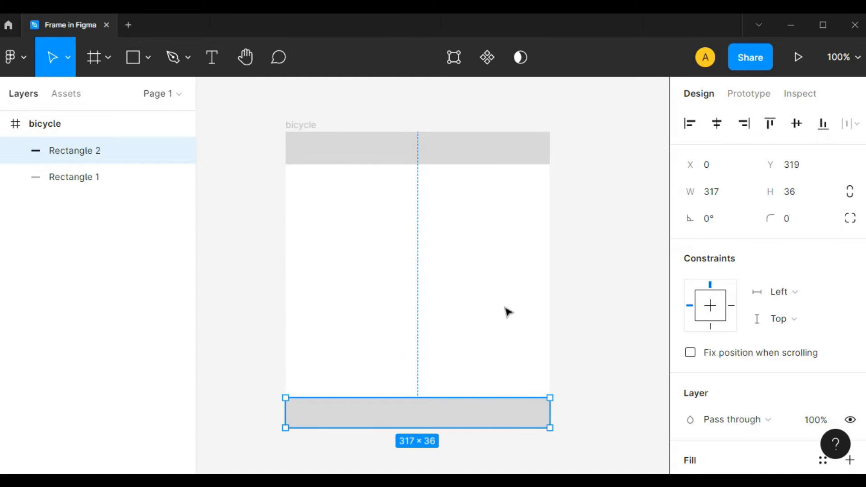
{"action": "left_click_drag", "start_coordinate": [509, 312], "coordinate": [439, 291]}
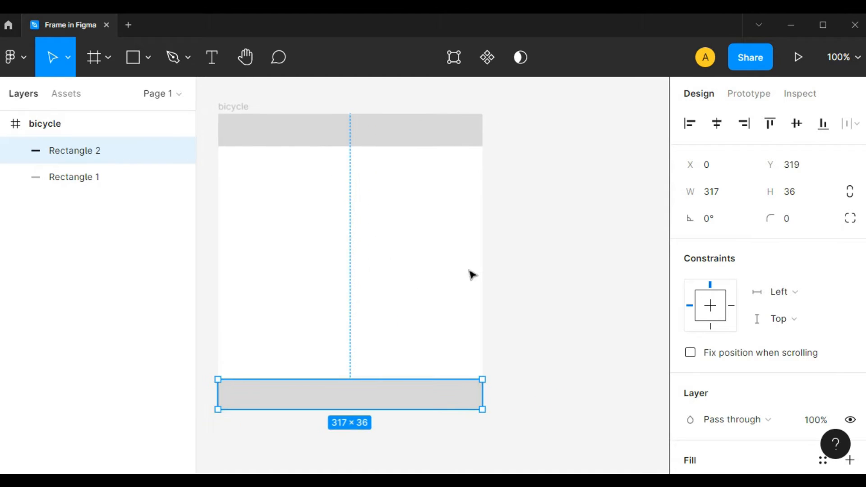
{"action": "left_click", "coordinate": [536, 270]}
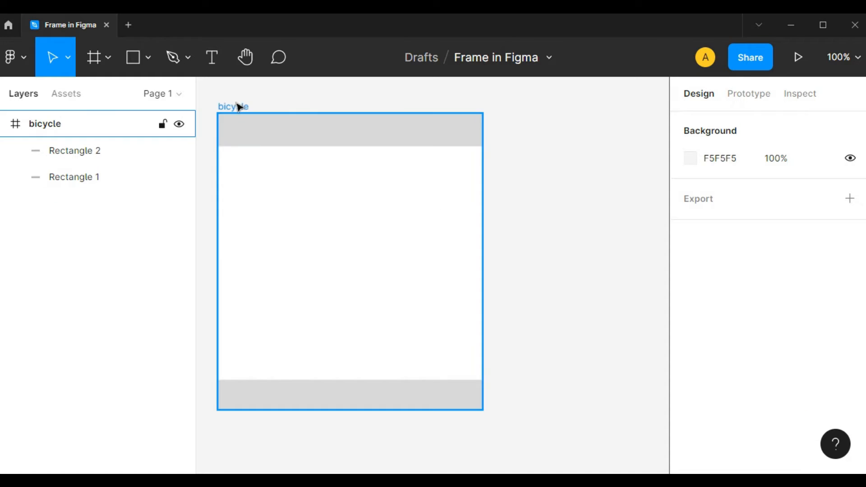
Step: Add a rectangle about 88 × 57 and a circle about 72 × 72 side by side in the middle of the bicycle frame
{"action": "key", "text": "r"}
{"action": "mouse_move", "coordinate": [273, 206]}
{"action": "left_mouse_down"}
{"action": "mouse_move", "coordinate": [300, 248]}
{"action": "mouse_move", "coordinate": [346, 257]}
{"action": "left_mouse_up"}
{"action": "left_click_drag", "start_coordinate": [296, 230], "coordinate": [279, 231]}
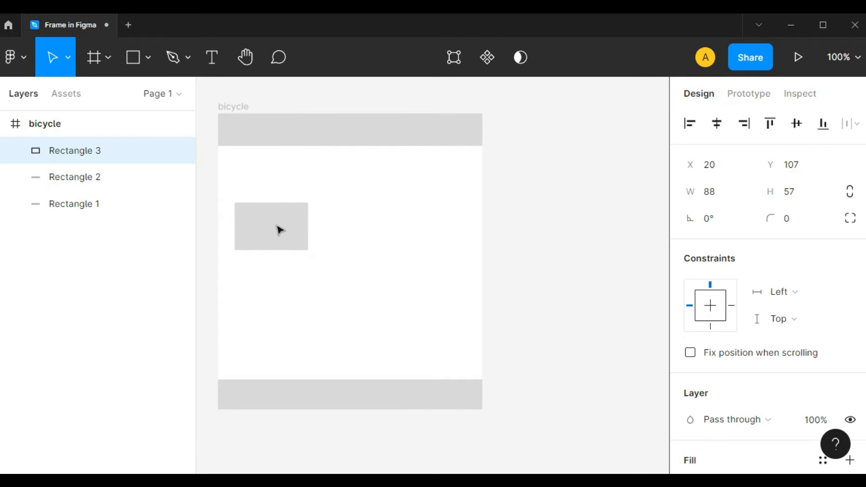
{"action": "key", "text": "o"}
{"action": "mouse_move", "coordinate": [426, 207]}
{"action": "left_mouse_down"}
{"action": "mouse_move", "coordinate": [383, 243]}
{"action": "mouse_move", "coordinate": [384, 263]}
{"action": "mouse_move", "coordinate": [403, 252]}
{"action": "mouse_move", "coordinate": [424, 259]}
{"action": "left_mouse_up"}
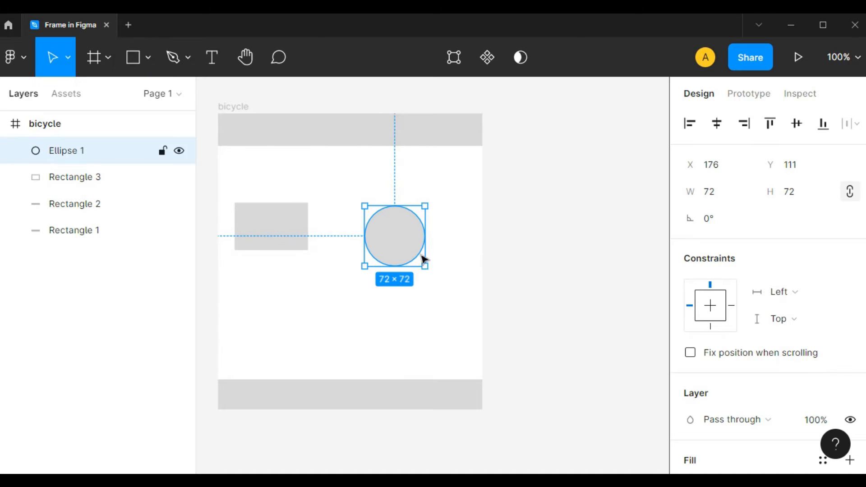
{"action": "left_click", "coordinate": [463, 264]}
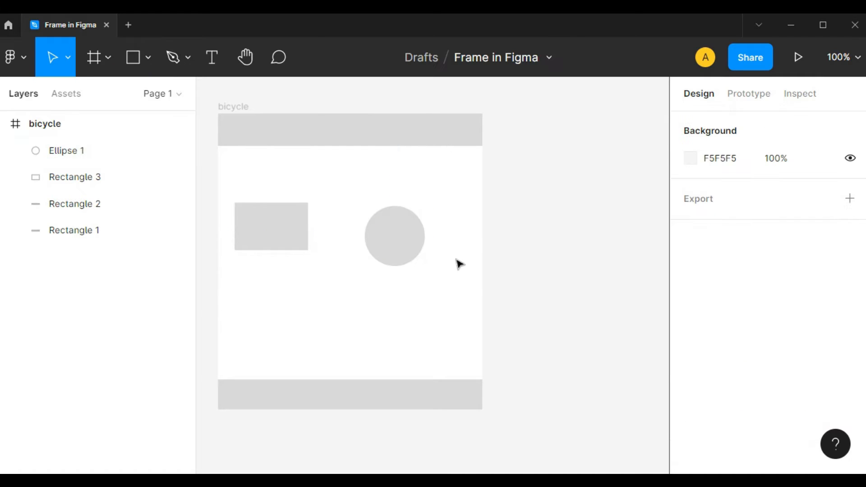
Step: Delete the circle and the small rectangle from the middle of the bicycle frame
{"action": "left_click", "coordinate": [390, 248]}
{"action": "key", "text": "Delete"}
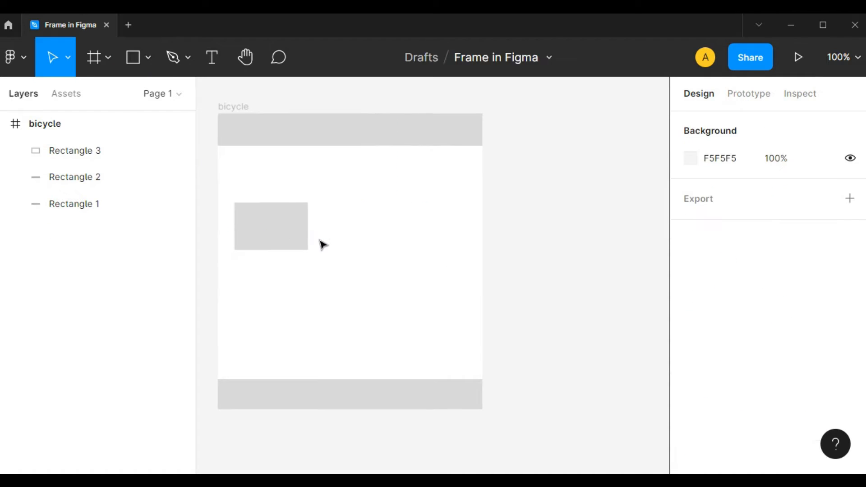
{"action": "left_click", "coordinate": [293, 240]}
{"action": "key", "text": "Delete"}
{"action": "mouse_move", "coordinate": [313, 210]}
{"action": "left_mouse_down"}
{"action": "mouse_move", "coordinate": [336, 225]}
{"action": "mouse_move", "coordinate": [321, 209]}
{"action": "left_mouse_up"}
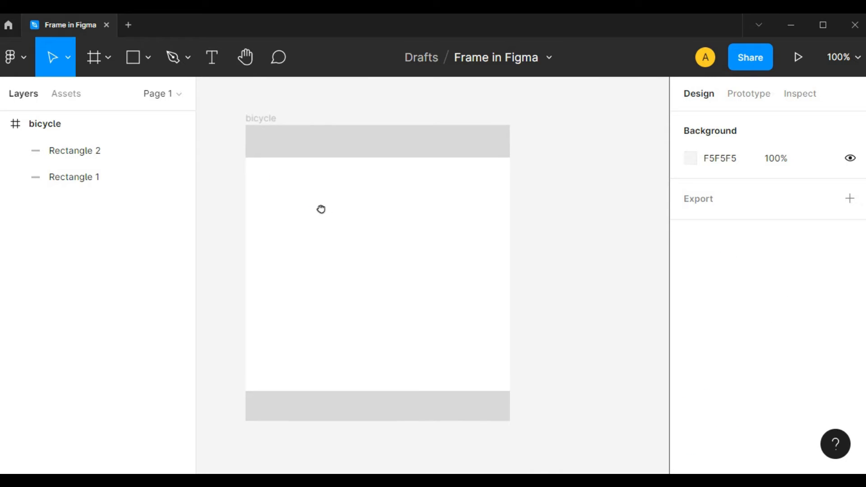
{"action": "scroll", "coordinate": [325, 218], "scroll_direction": "up", "scroll_amount": 1}
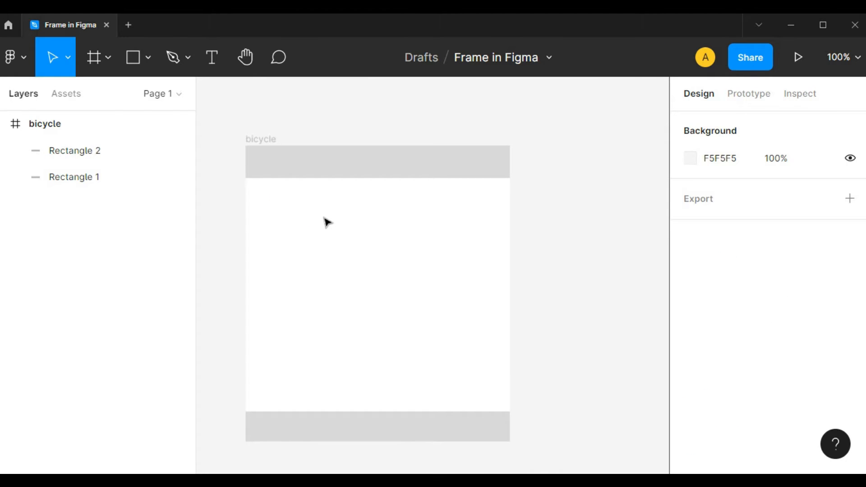
Step: Delete the bicycle frame together with its two rectangles
{"action": "left_click", "coordinate": [256, 141]}
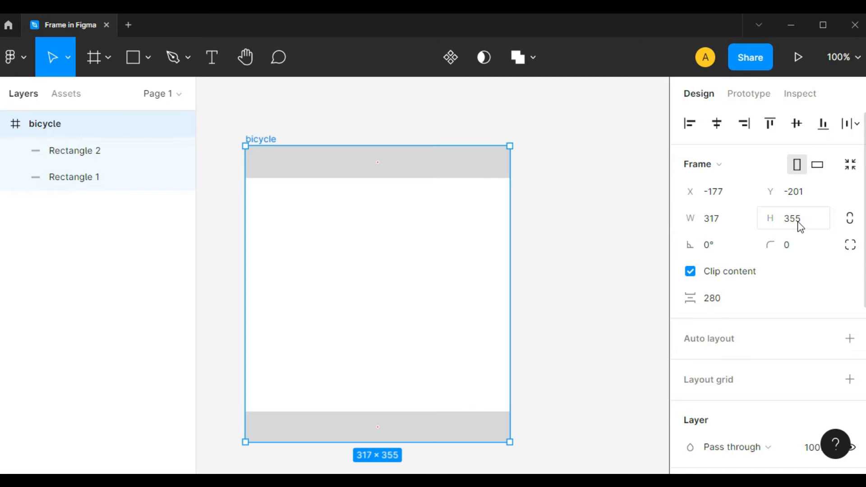
{"action": "mouse_move", "coordinate": [429, 292]}
{"action": "left_mouse_down"}
{"action": "mouse_move", "coordinate": [432, 242]}
{"action": "mouse_move", "coordinate": [425, 282]}
{"action": "left_mouse_up"}
{"action": "left_click", "coordinate": [559, 265]}
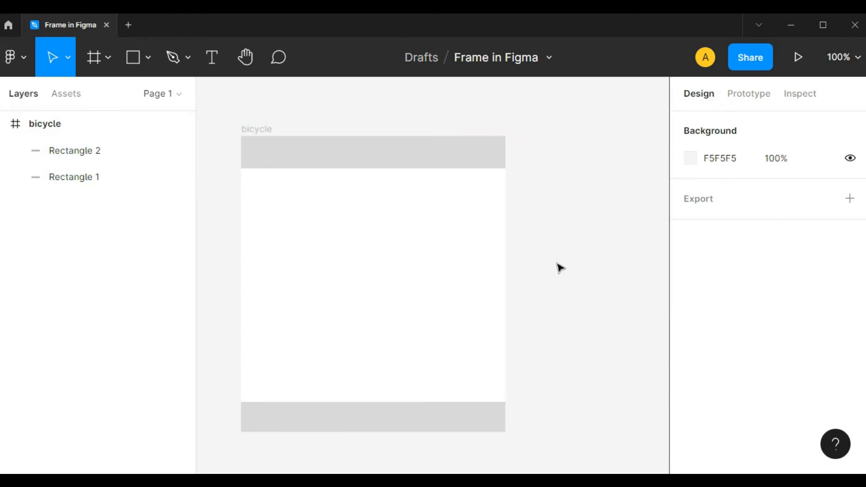
{"action": "left_click", "coordinate": [239, 129]}
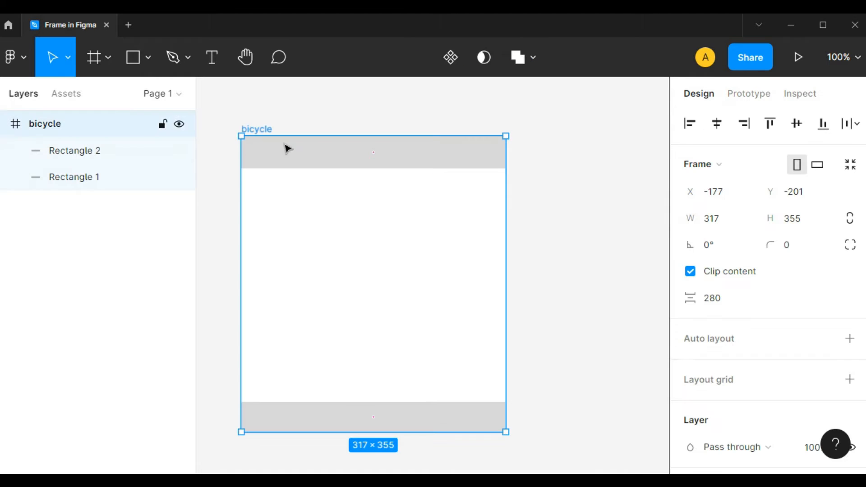
{"action": "scroll", "coordinate": [423, 245], "scroll_direction": "down", "scroll_amount": 5, "text": "ctrl"}
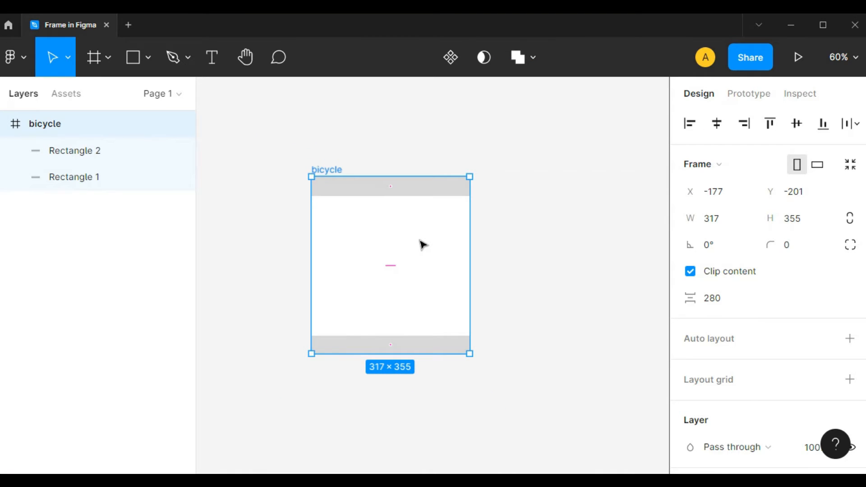
{"action": "key", "text": "Delete"}
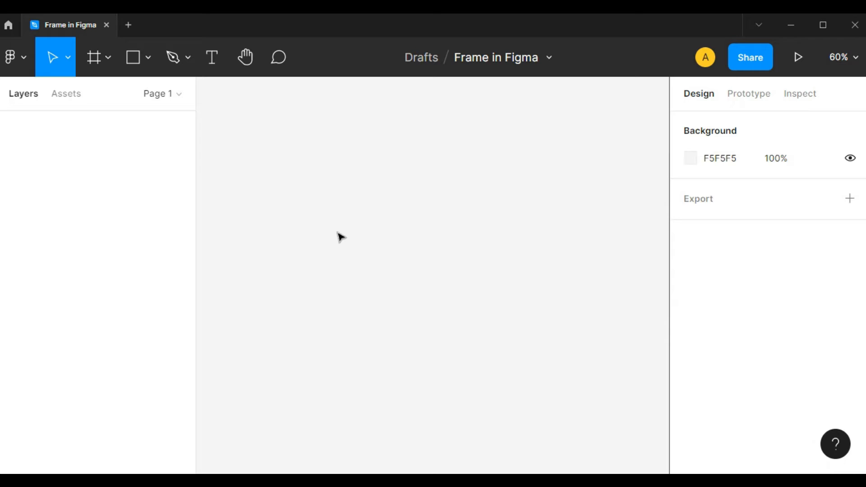
Step: Add a frame using the iPhone 13 Pro Max phone preset, 428 × 926
{"action": "key", "text": "f"}
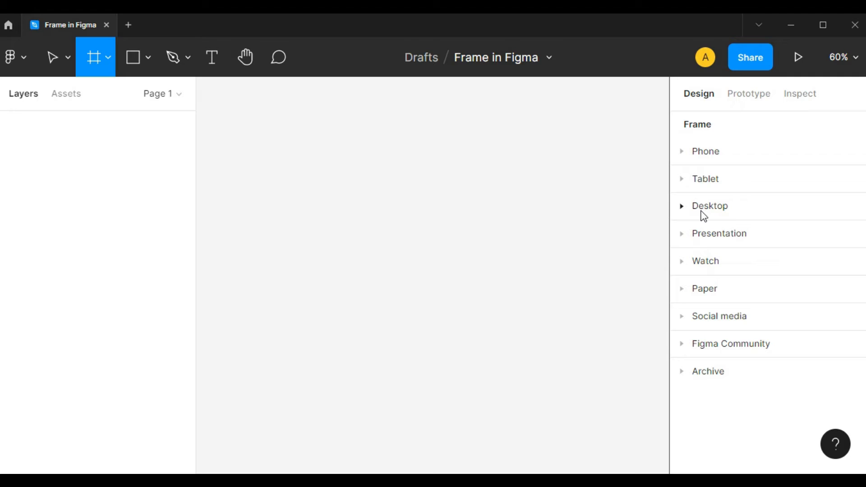
{"action": "left_click", "coordinate": [682, 154]}
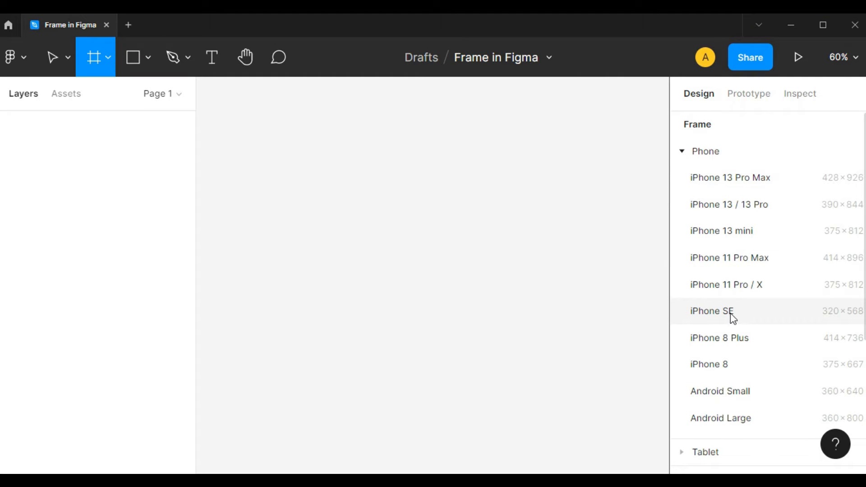
{"action": "left_click", "coordinate": [730, 186]}
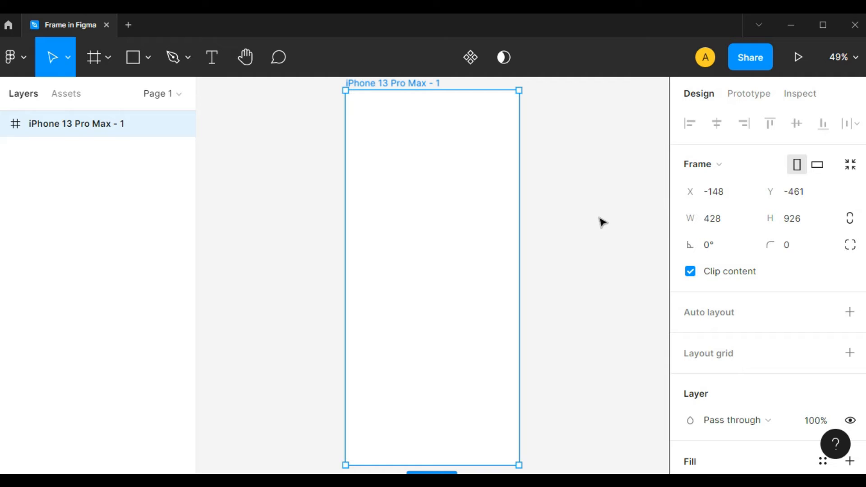
{"action": "scroll", "coordinate": [487, 226], "scroll_direction": "up", "scroll_amount": 1}
{"action": "scroll", "coordinate": [488, 226], "scroll_direction": "right", "scroll_amount": 1}
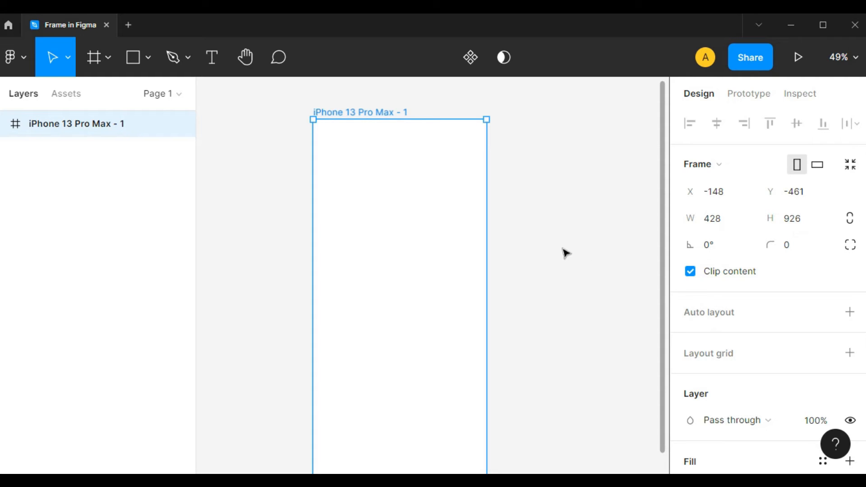
Step: Add a second frame beside the first using the iPhone 11 Pro Max preset, 414 × 896
{"action": "left_click_drag", "start_coordinate": [568, 221], "coordinate": [491, 267]}
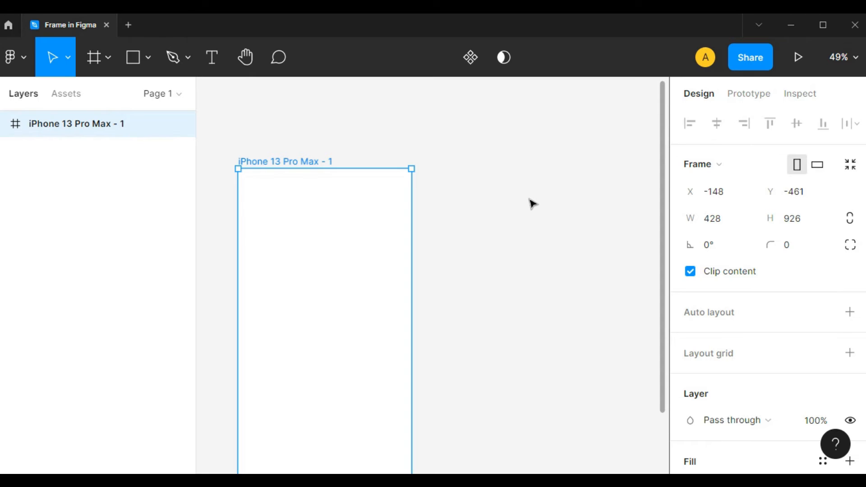
{"action": "key", "text": "f"}
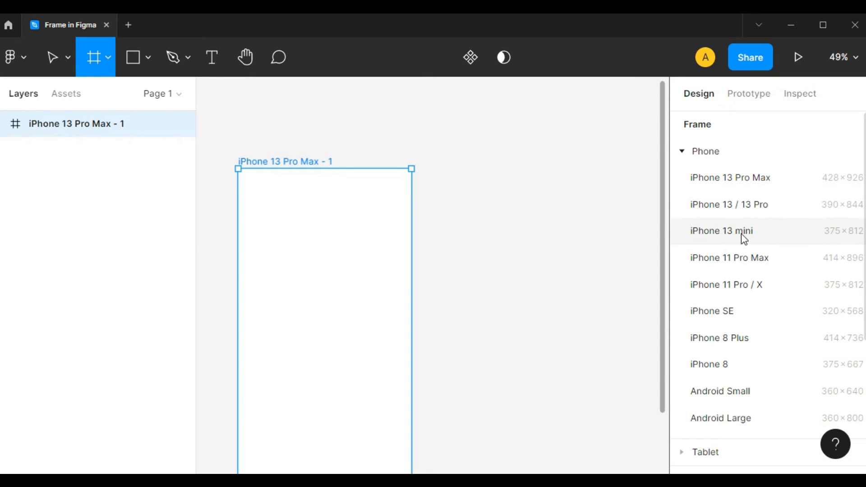
{"action": "left_click", "coordinate": [746, 270]}
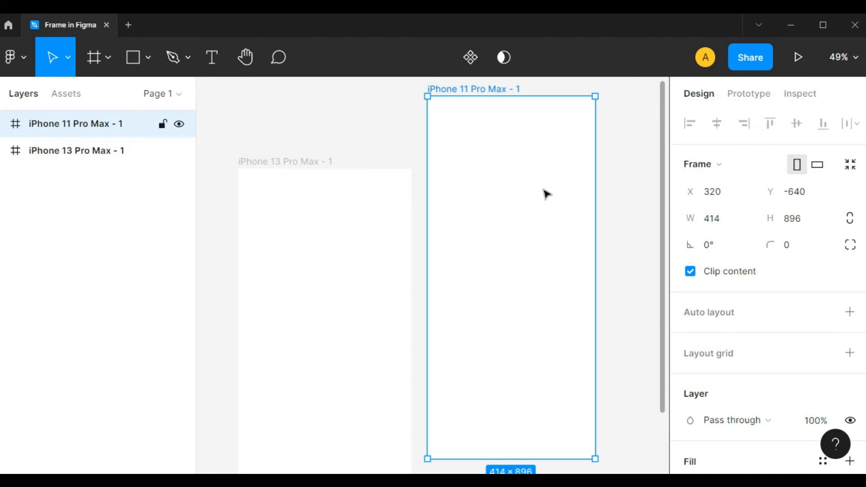
{"action": "left_click_drag", "start_coordinate": [638, 245], "coordinate": [520, 285]}
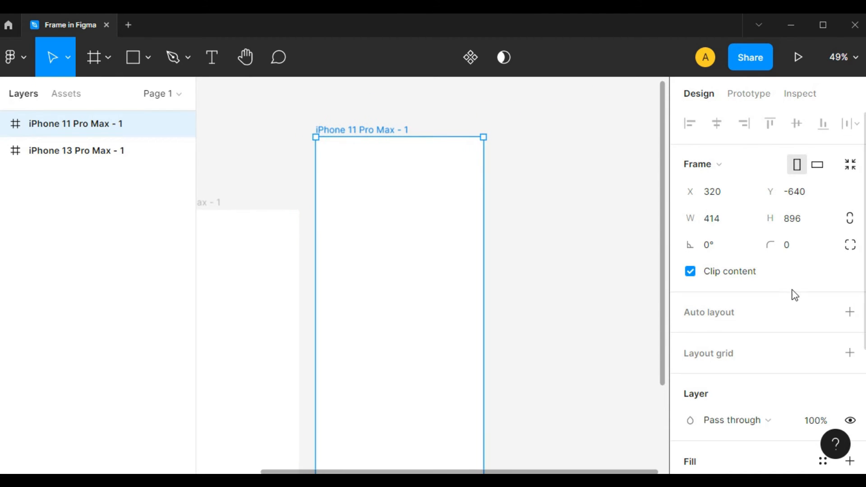
Step: Select both iPhone frames and delete them from the canvas
{"action": "left_click_drag", "start_coordinate": [568, 259], "coordinate": [653, 285]}
{"action": "left_click", "coordinate": [328, 240], "text": "shift"}
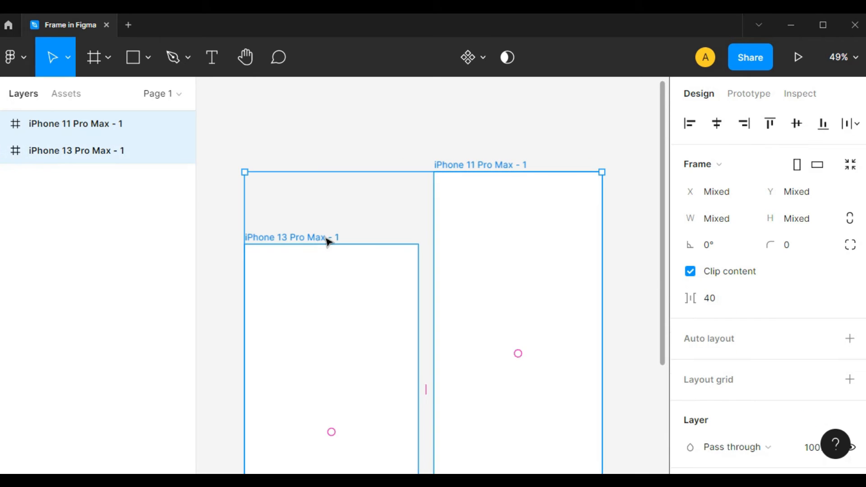
{"action": "key", "text": "Delete"}
Step: Add a frame using the 1440 × 1024 Desktop preset
{"action": "key", "text": "f"}
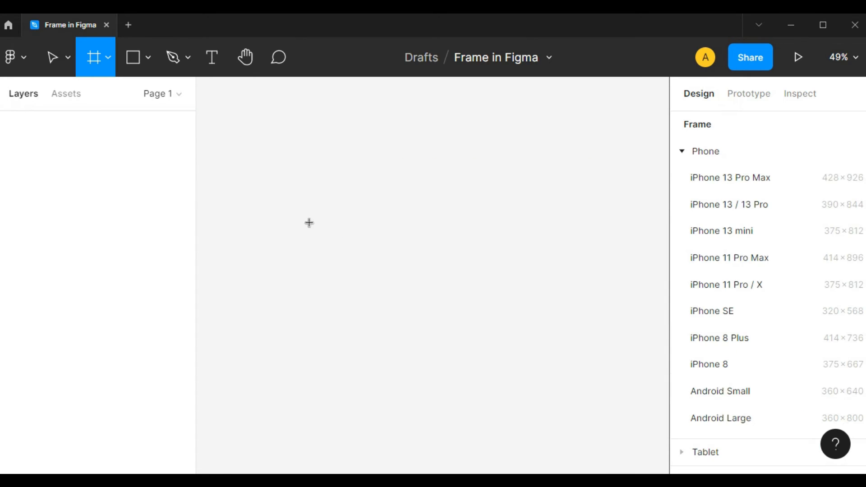
{"action": "left_click", "coordinate": [682, 152]}
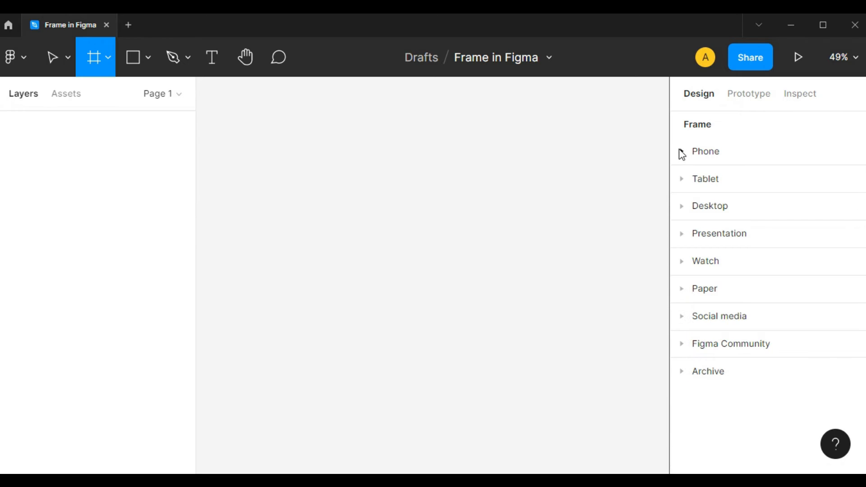
{"action": "left_click", "coordinate": [683, 205]}
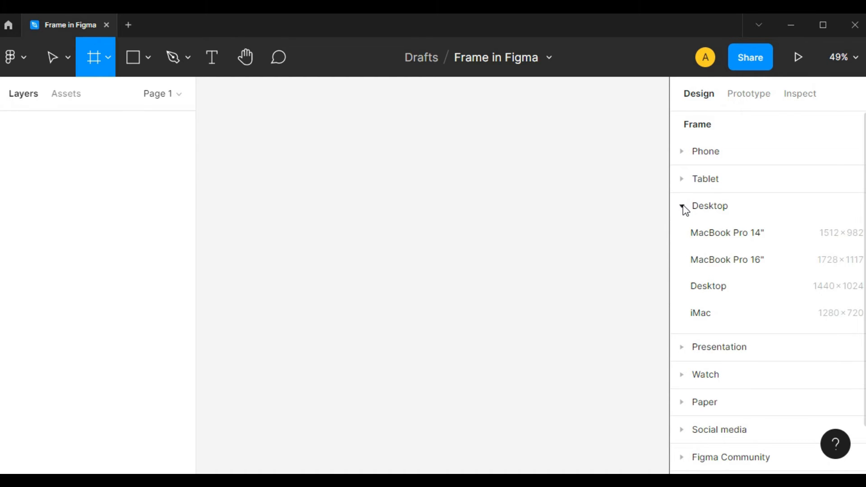
{"action": "left_click", "coordinate": [728, 288]}
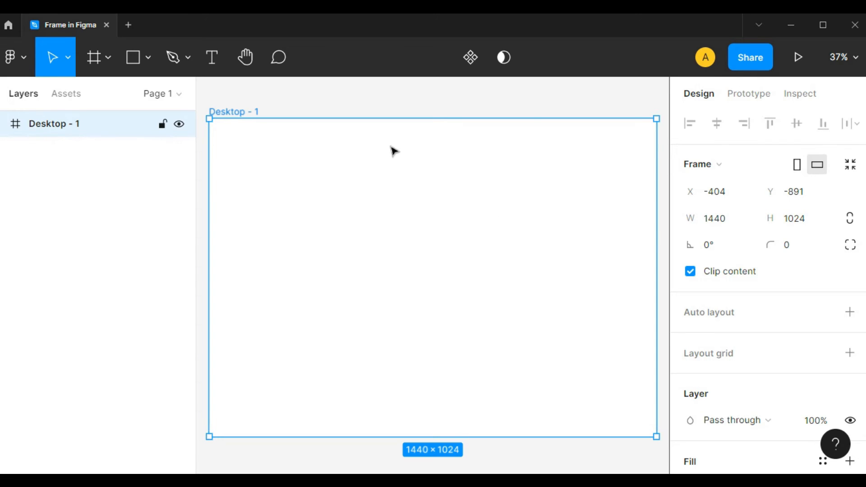
Step: Draw a full-width rectangle about 1440 × 145 along the Desktop frame's top edge and place a copy along its bottom edge
{"action": "key", "text": "r"}
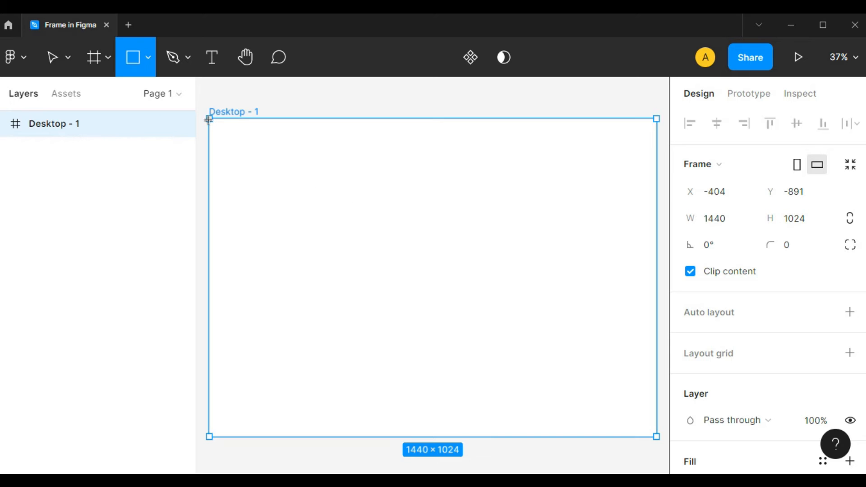
{"action": "left_click_drag", "start_coordinate": [209, 119], "coordinate": [657, 169]}
{"action": "left_click_drag", "start_coordinate": [565, 153], "coordinate": [562, 416]}
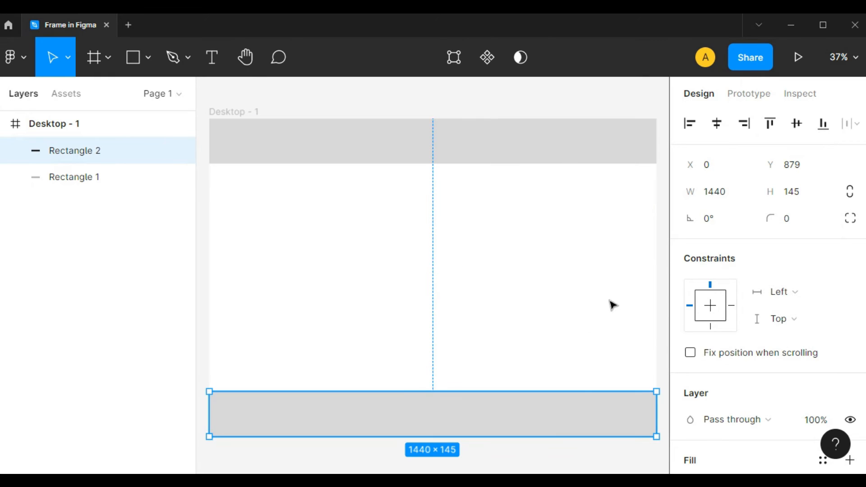
Step: Delete both rectangles and the Desktop frame from the canvas
{"action": "key", "text": "Delete"}
{"action": "key", "text": "Delete"}
{"action": "key", "text": "Delete"}
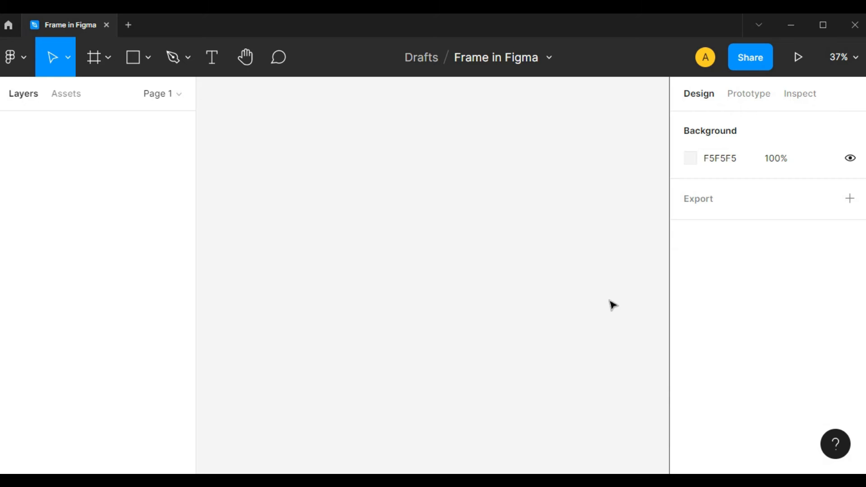
Step: Examine the frame size presets offered for phone, tablet, desktop, presentation and watch
{"action": "key", "text": "f"}
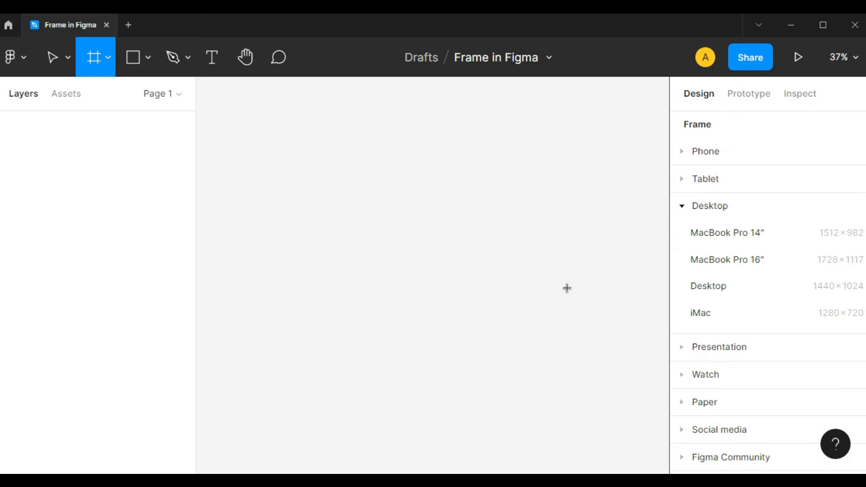
{"action": "left_click", "coordinate": [683, 207]}
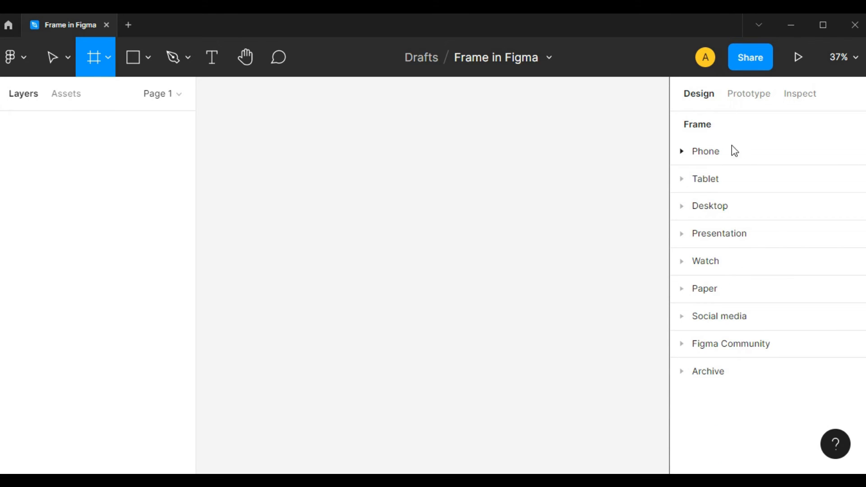
{"action": "left_click", "coordinate": [685, 151]}
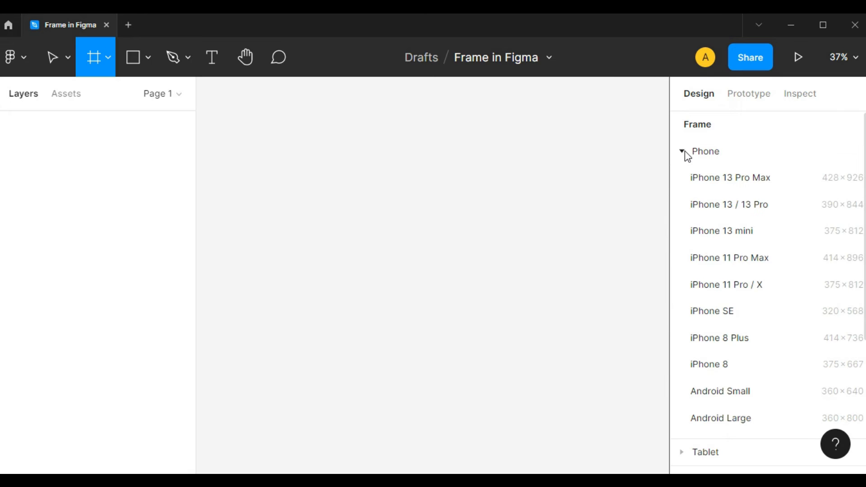
{"action": "left_click", "coordinate": [685, 150]}
{"action": "left_click", "coordinate": [685, 181]}
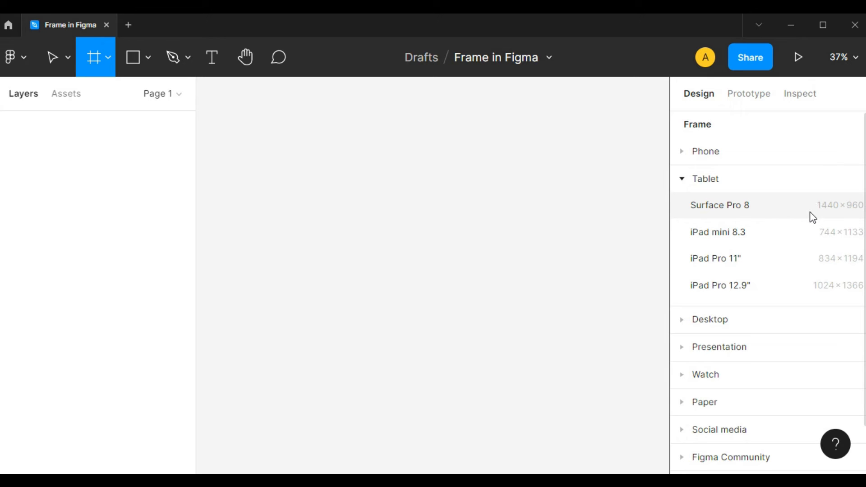
{"action": "left_click", "coordinate": [684, 181]}
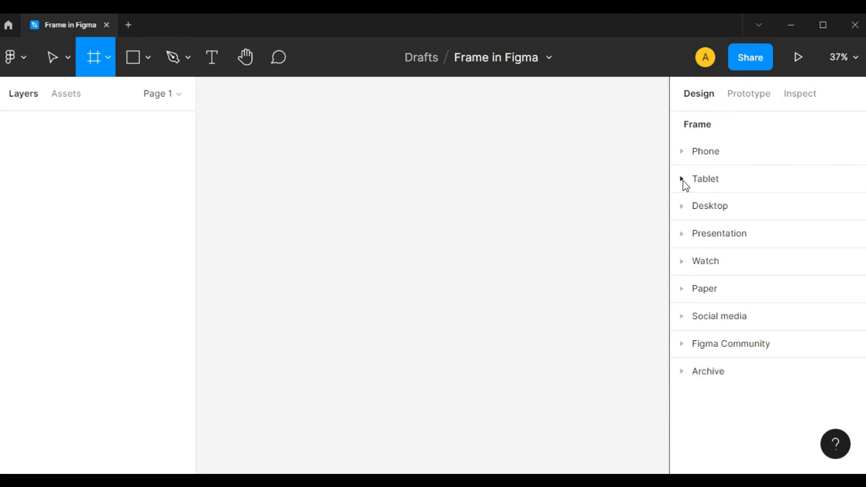
{"action": "left_click", "coordinate": [684, 212]}
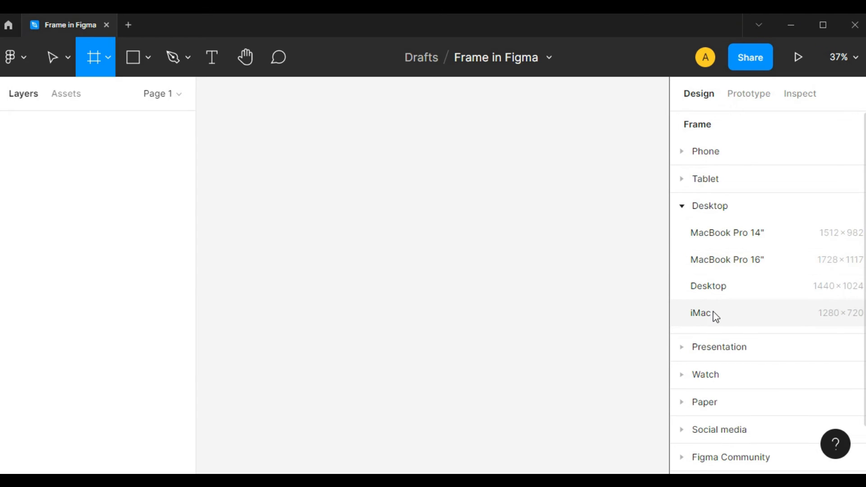
{"action": "left_click", "coordinate": [684, 211]}
{"action": "left_click", "coordinate": [684, 239]}
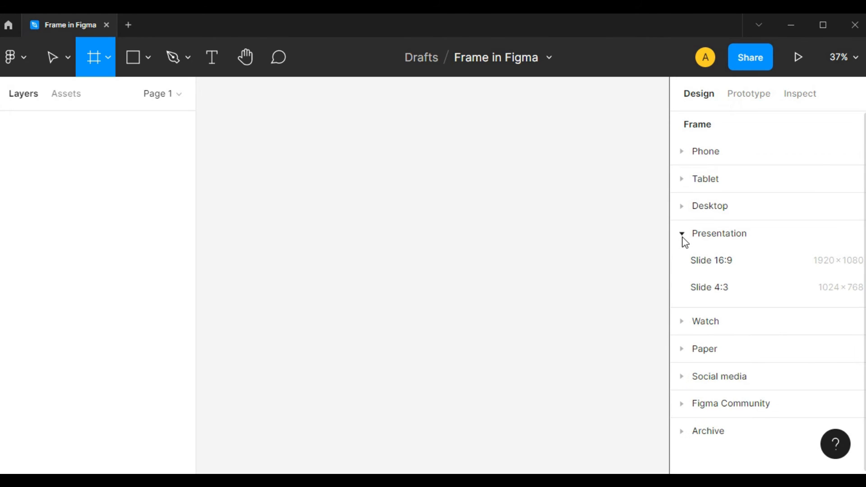
{"action": "left_click", "coordinate": [683, 238]}
{"action": "left_click", "coordinate": [682, 264]}
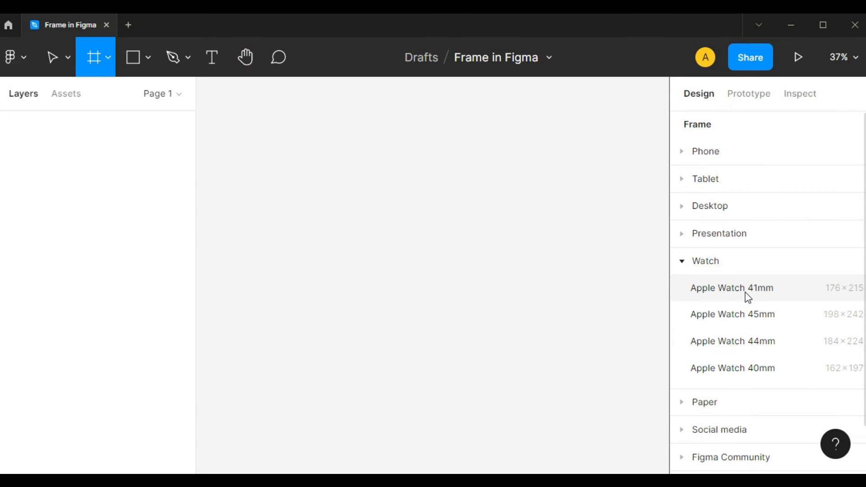
{"action": "left_click", "coordinate": [683, 262]}
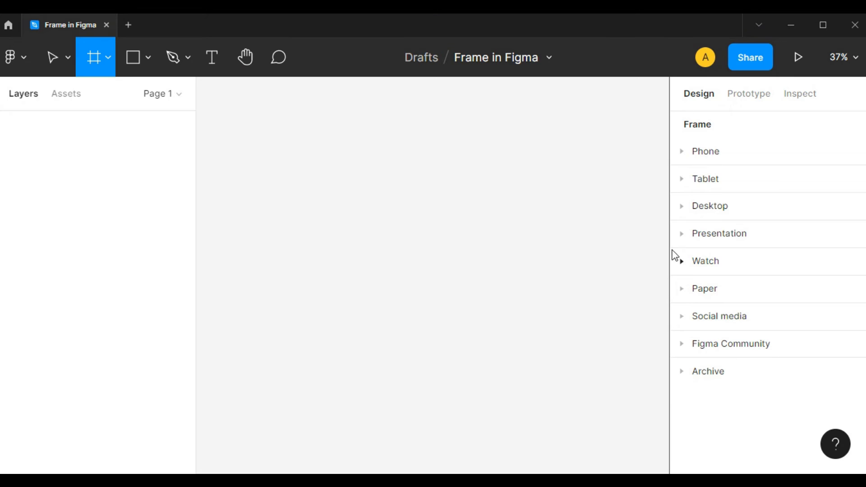
Step: Examine the frame size presets offered for paper, social media, Figma Community and archived devices
{"action": "left_click", "coordinate": [683, 290]}
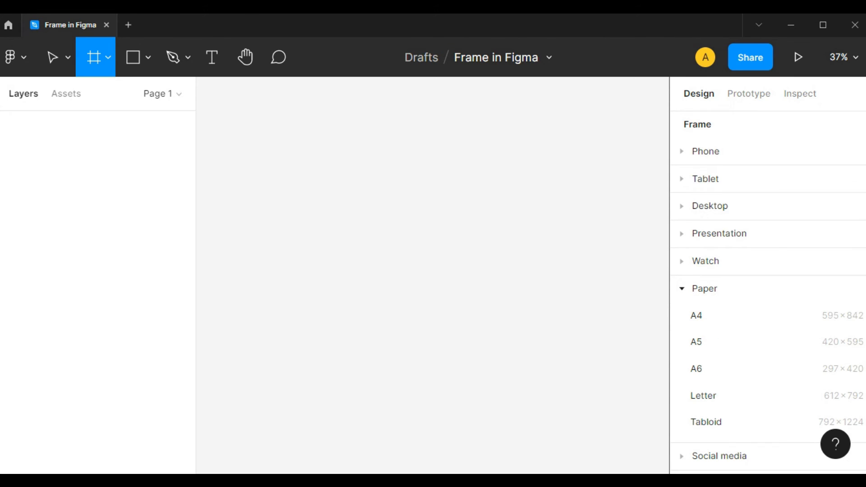
{"action": "scroll", "coordinate": [768, 294], "scroll_direction": "down", "scroll_amount": 1}
{"action": "scroll", "coordinate": [767, 289], "scroll_direction": "down", "scroll_amount": 2}
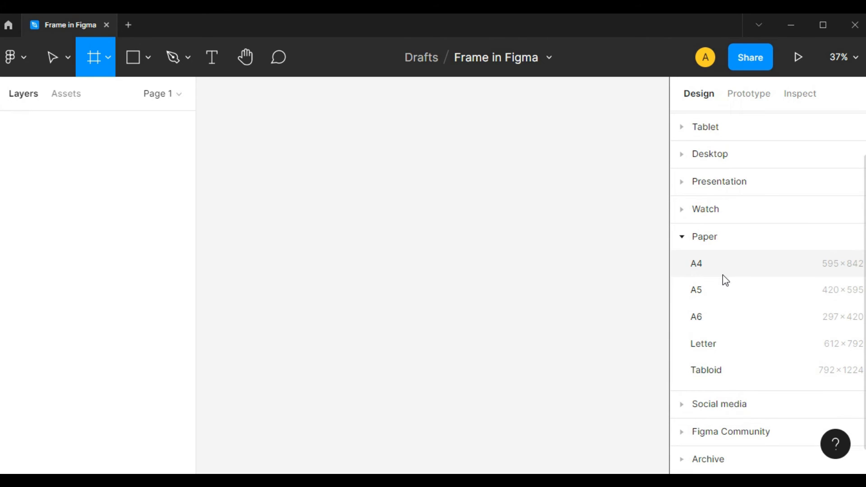
{"action": "left_click", "coordinate": [682, 238]}
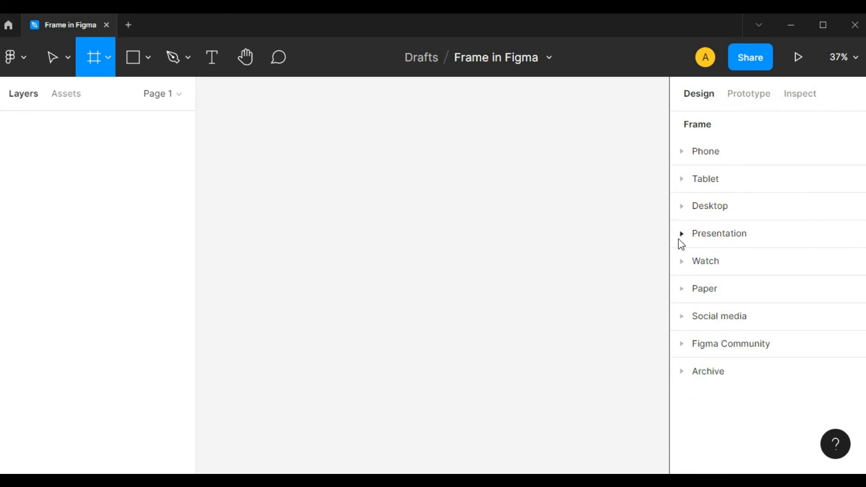
{"action": "left_click", "coordinate": [682, 317]}
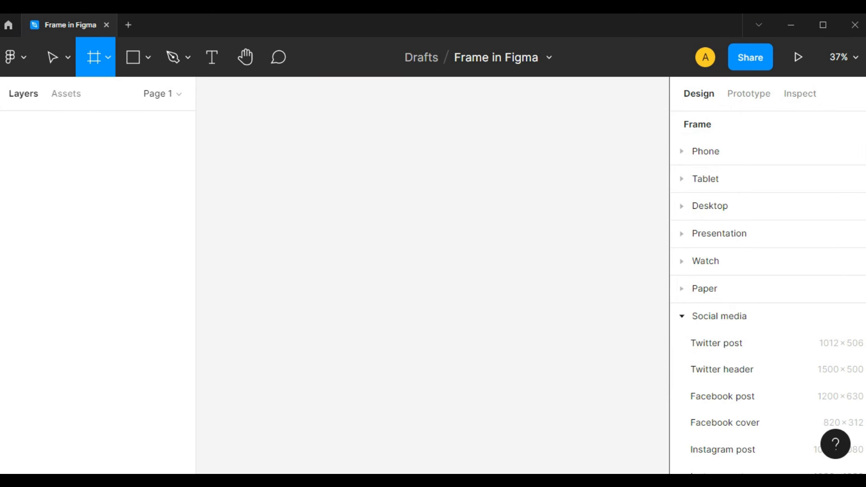
{"action": "scroll", "coordinate": [767, 293], "scroll_direction": "down", "scroll_amount": 4}
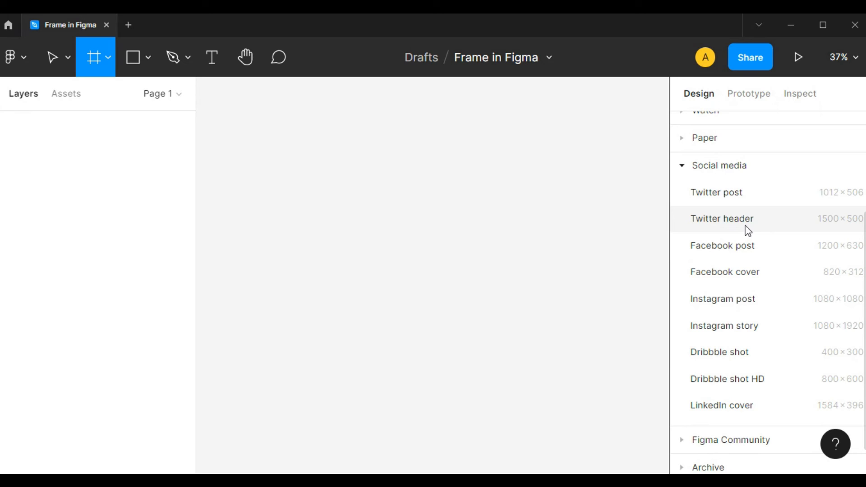
{"action": "left_click", "coordinate": [681, 167]}
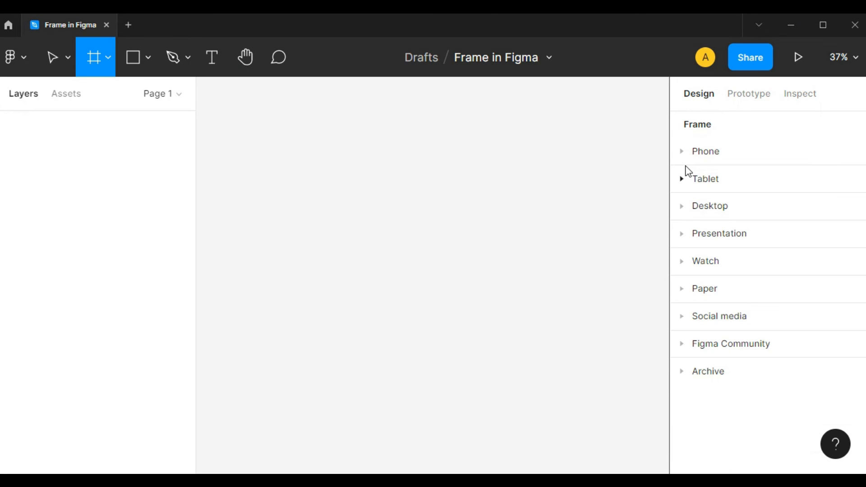
{"action": "left_click", "coordinate": [686, 346]}
{"action": "scroll", "coordinate": [767, 293], "scroll_direction": "down", "scroll_amount": 1}
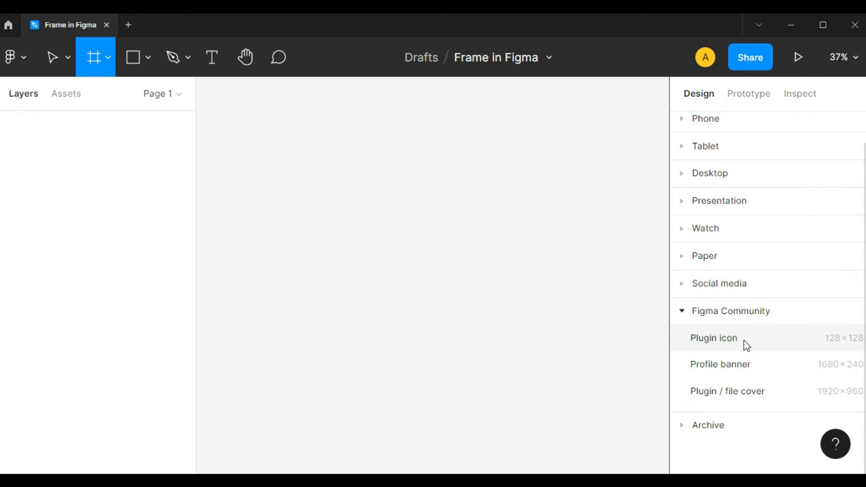
{"action": "left_click", "coordinate": [682, 311]}
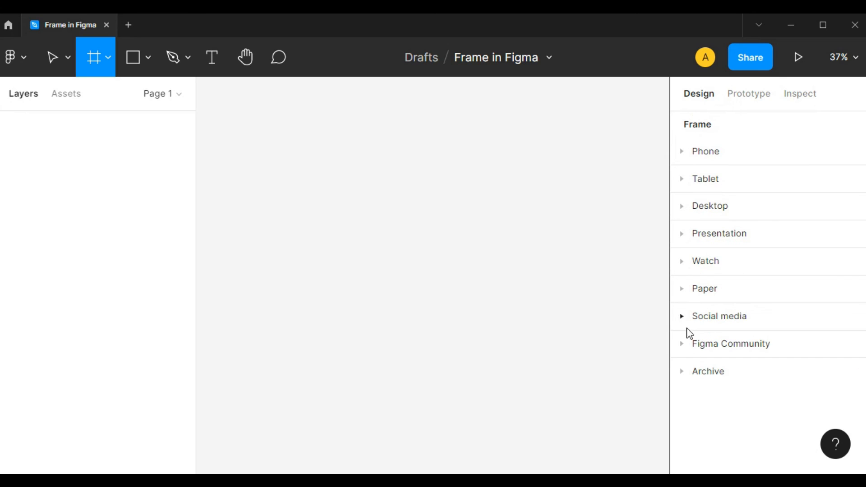
{"action": "left_click", "coordinate": [684, 373]}
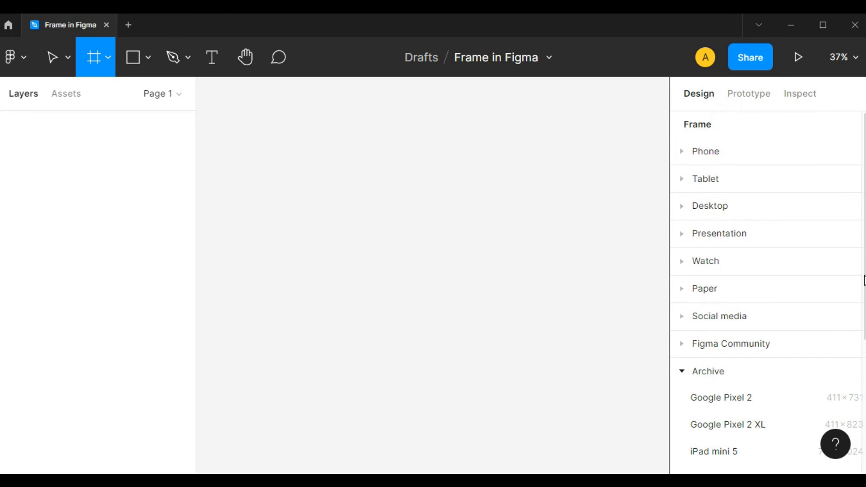
{"action": "scroll", "coordinate": [690, 320], "scroll_direction": "down", "scroll_amount": 5}
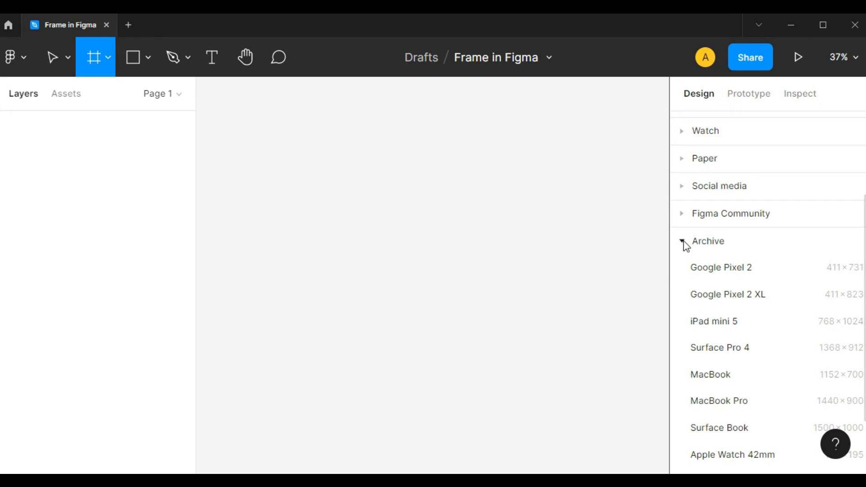
{"action": "scroll", "coordinate": [687, 247], "scroll_direction": "down", "scroll_amount": 3}
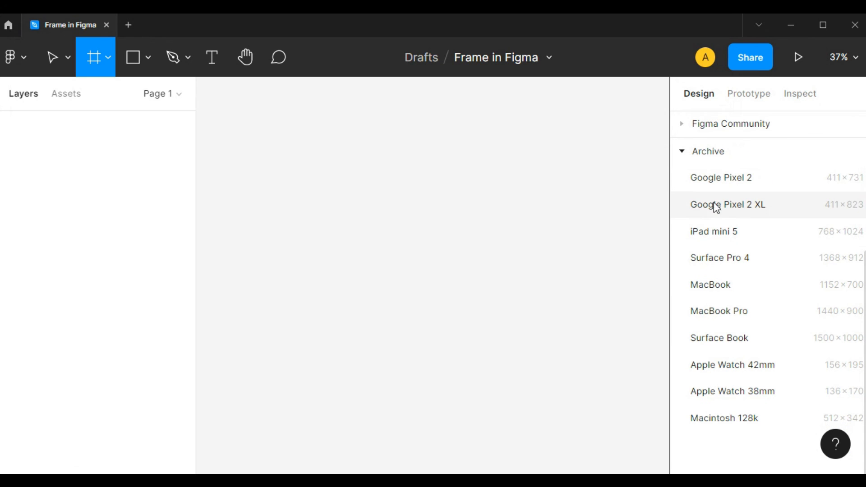
{"action": "left_click", "coordinate": [682, 152]}
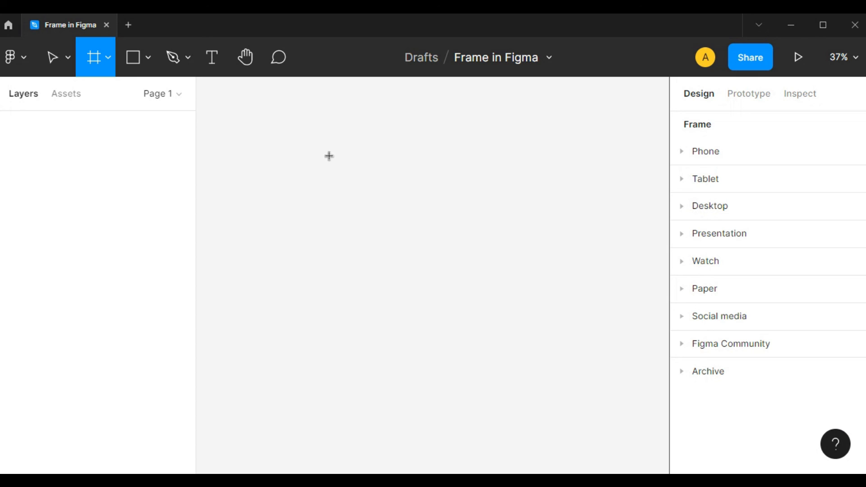
Step: Draw a portrait frame about 521 × 843 and place two copies of it side by side in a row
{"action": "left_click_drag", "start_coordinate": [233, 146], "coordinate": [397, 407]}
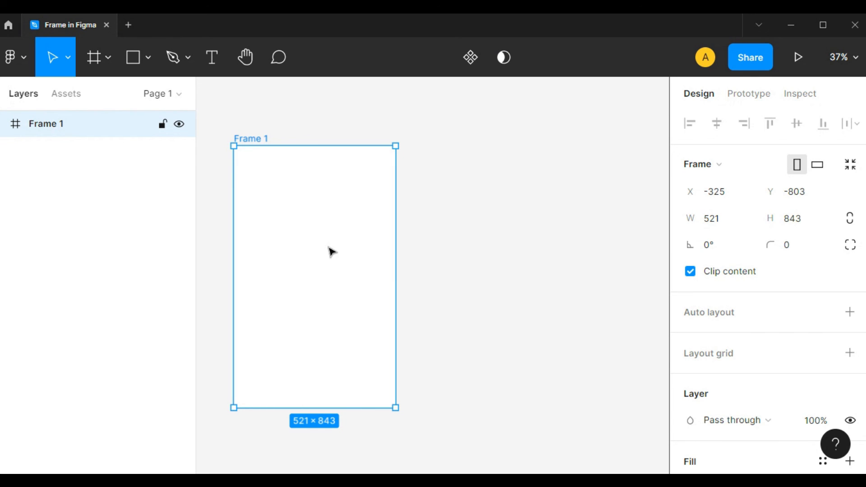
{"action": "left_click_drag", "start_coordinate": [315, 249], "coordinate": [501, 263]}
{"action": "key", "text": "ctrl+minus"}
{"action": "key", "text": "ctrl+minus"}
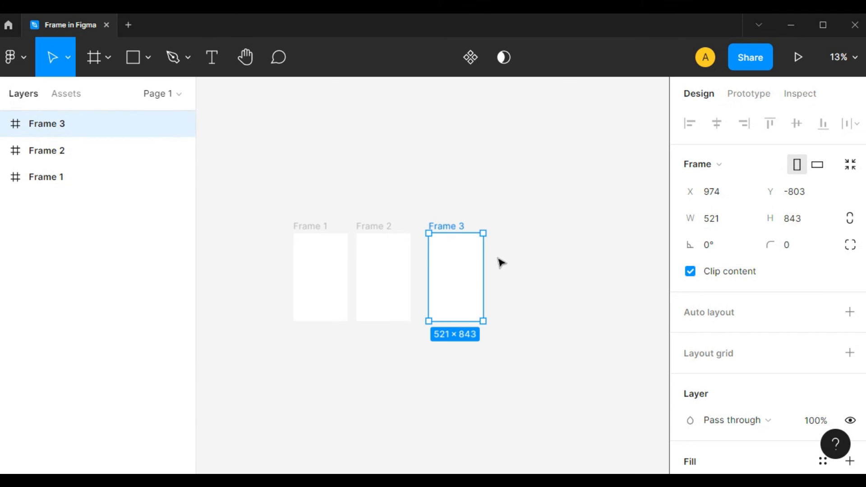
Step: Stretch the middle frame upward to a height of about 1616, keeping its bottom edge in place
{"action": "left_click", "coordinate": [325, 178]}
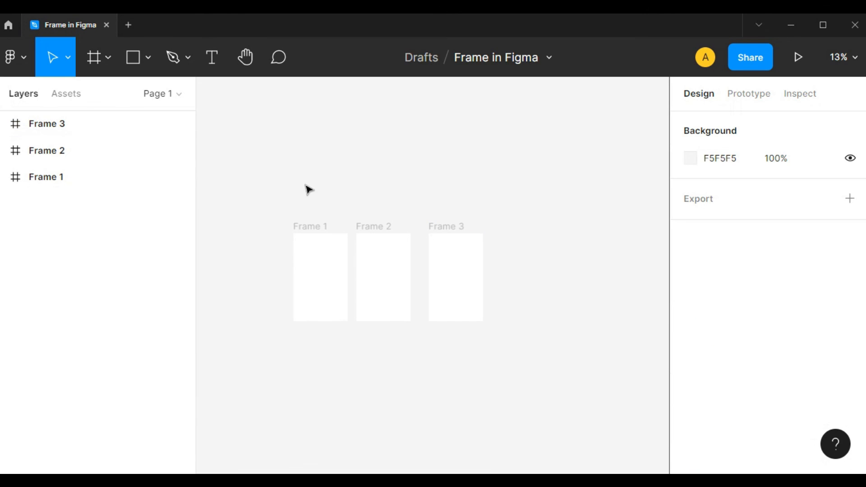
{"action": "left_click_drag", "start_coordinate": [306, 189], "coordinate": [375, 169]}
{"action": "left_click", "coordinate": [396, 213]}
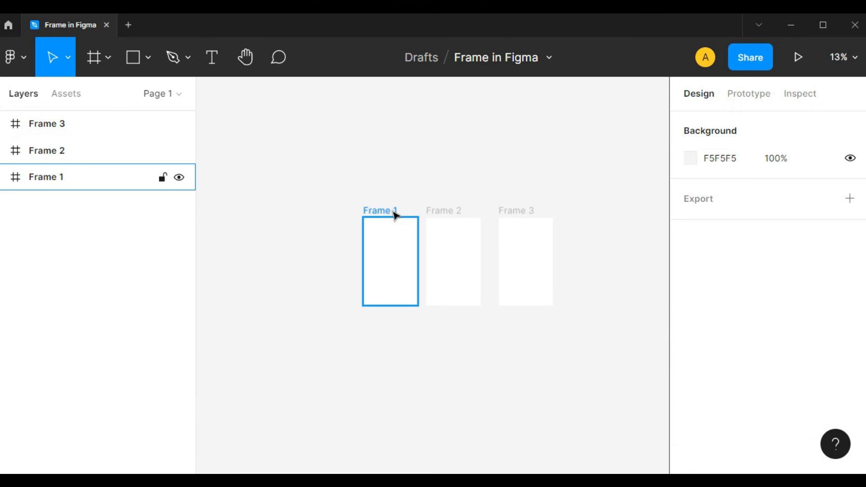
{"action": "left_click", "coordinate": [396, 213]}
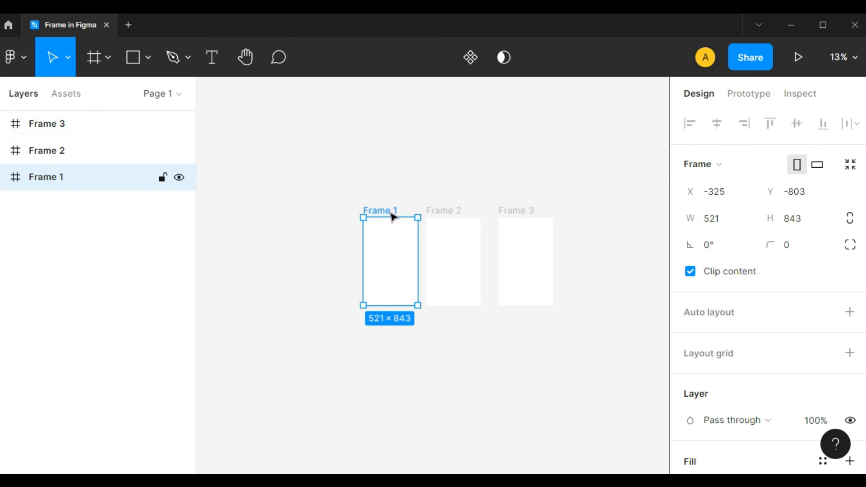
{"action": "left_click", "coordinate": [453, 216]}
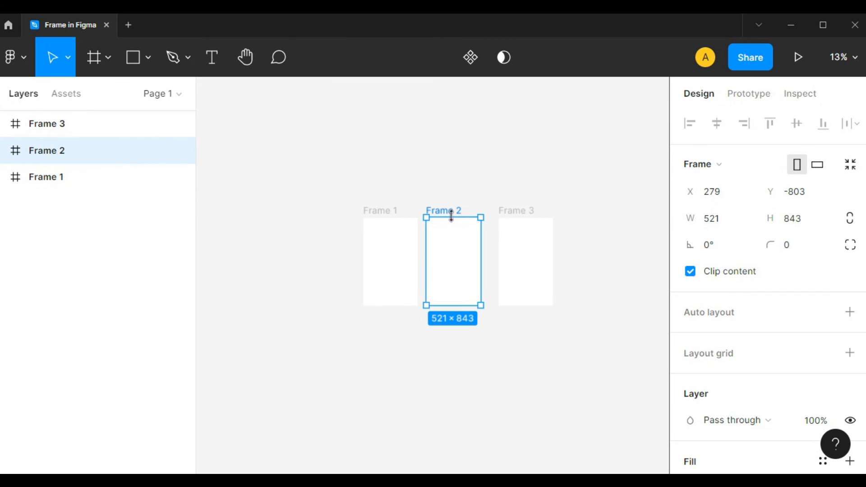
{"action": "left_click_drag", "start_coordinate": [452, 216], "coordinate": [453, 136]}
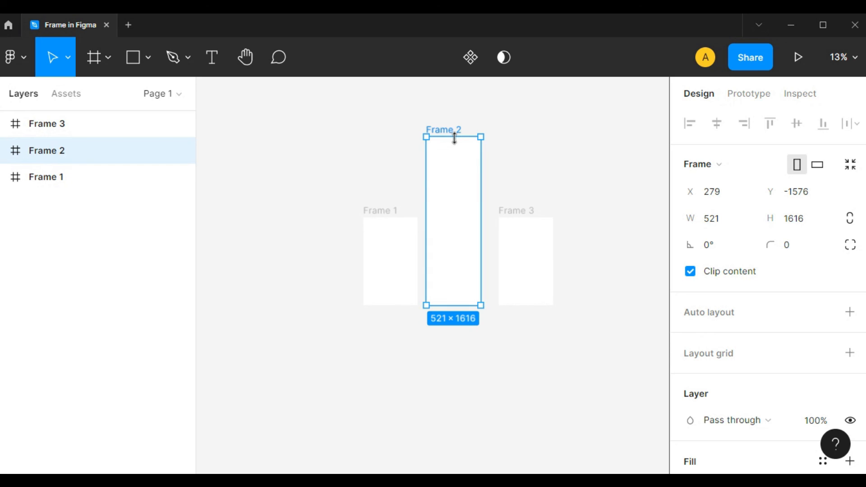
Step: Stretch the third frame upward to a height between those of the other two frames
{"action": "left_click", "coordinate": [527, 217]}
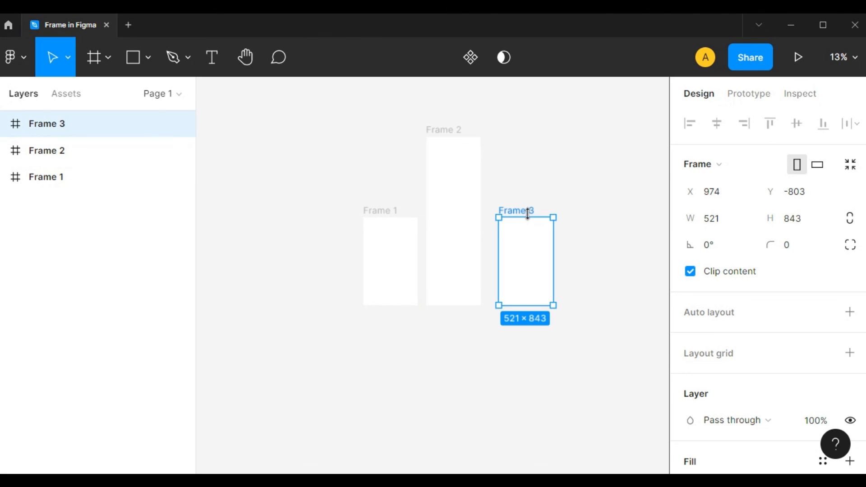
{"action": "left_click_drag", "start_coordinate": [528, 212], "coordinate": [529, 164]}
{"action": "left_click", "coordinate": [605, 260]}
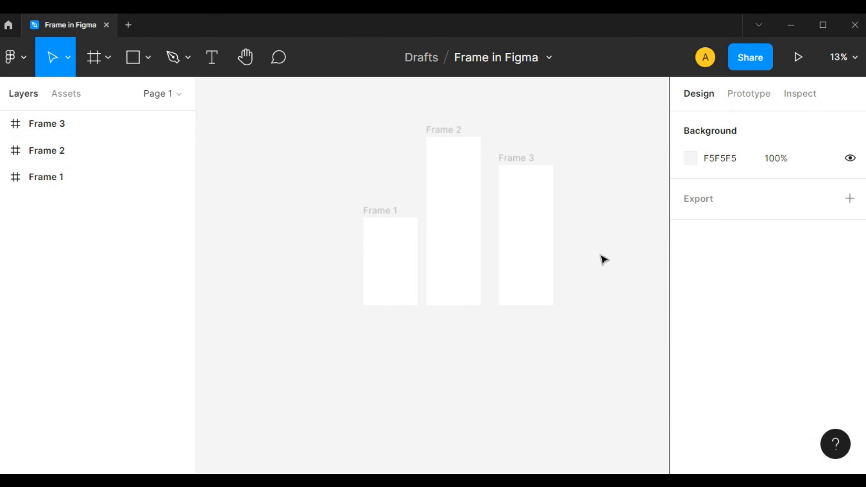
Step: Select all three frames on the canvas together
{"action": "left_click_drag", "start_coordinate": [269, 101], "coordinate": [537, 339]}
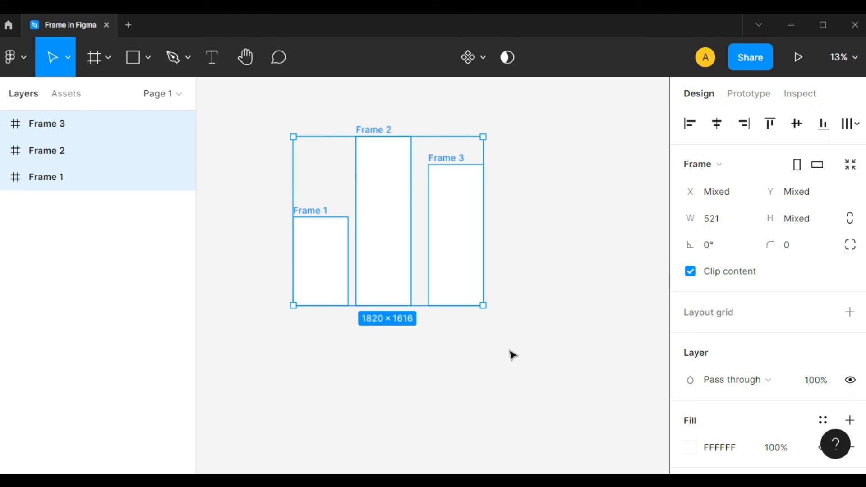
{"action": "left_click", "coordinate": [516, 325]}
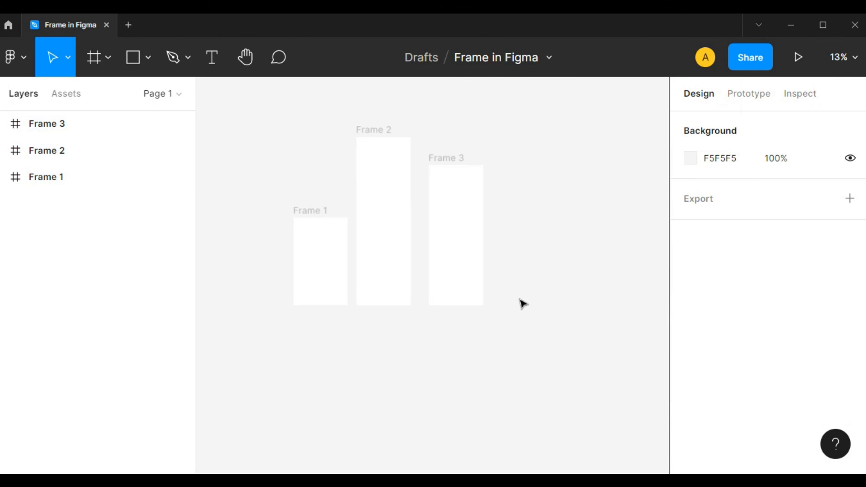
{"action": "scroll", "coordinate": [524, 263], "scroll_direction": "left", "scroll_amount": 3}
{"action": "scroll", "coordinate": [524, 263], "scroll_direction": "up", "scroll_amount": 2}
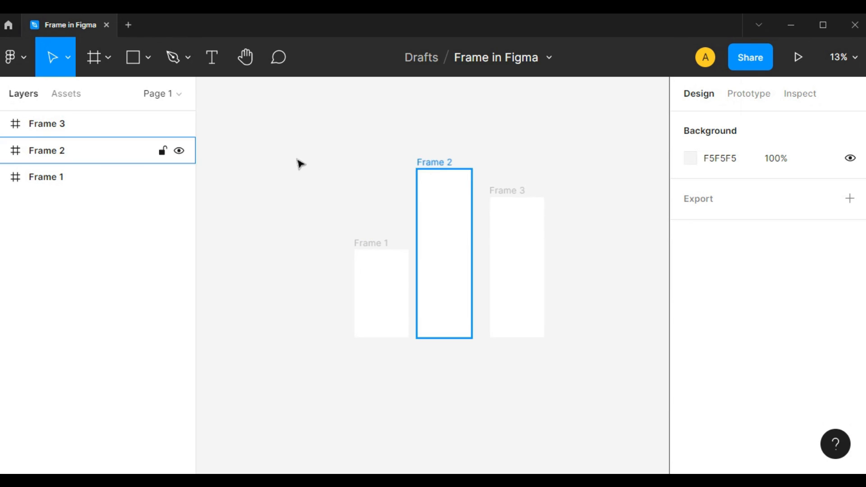
{"action": "left_click_drag", "start_coordinate": [287, 172], "coordinate": [629, 406]}
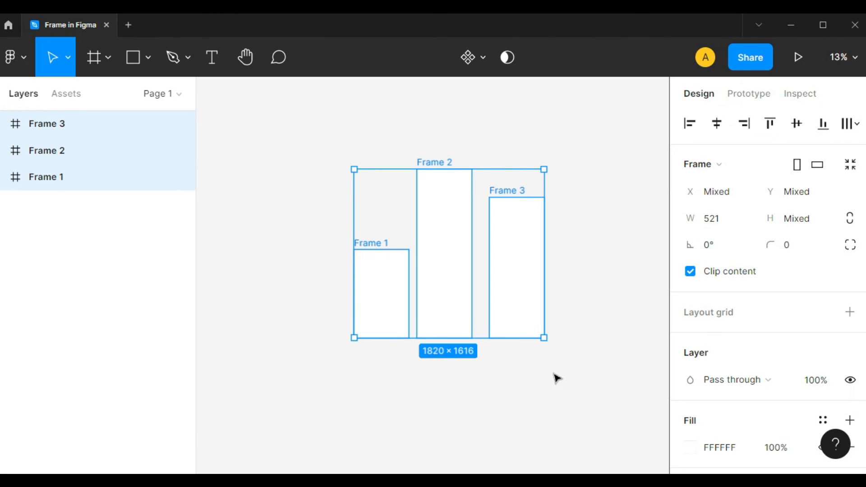
{"action": "left_click_drag", "start_coordinate": [594, 366], "coordinate": [553, 349]}
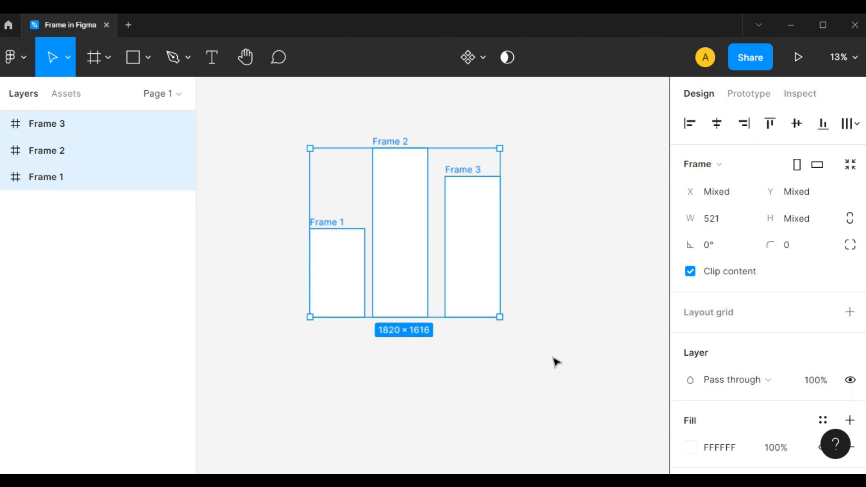